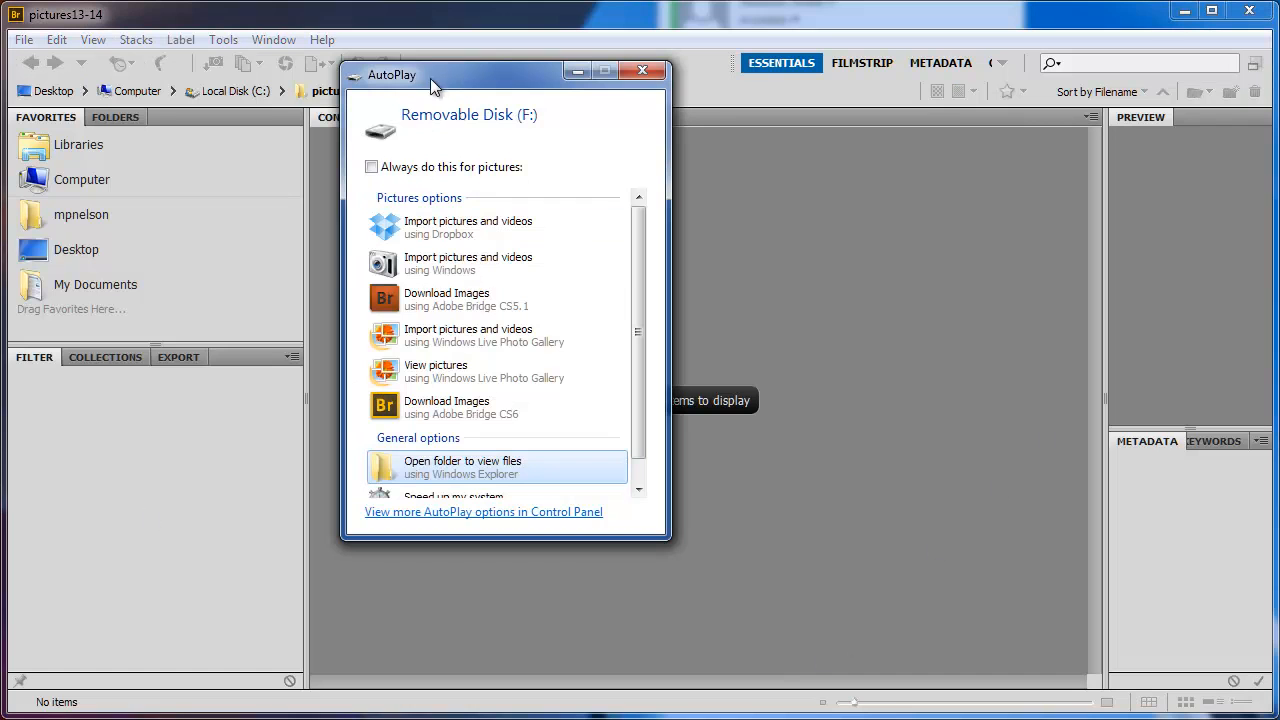
Dismiss the AutoPlay prompt and open the Photo Downloader with F:\<Camera or Card Reader> as the photo source.
drag(465, 72, 410, 113)
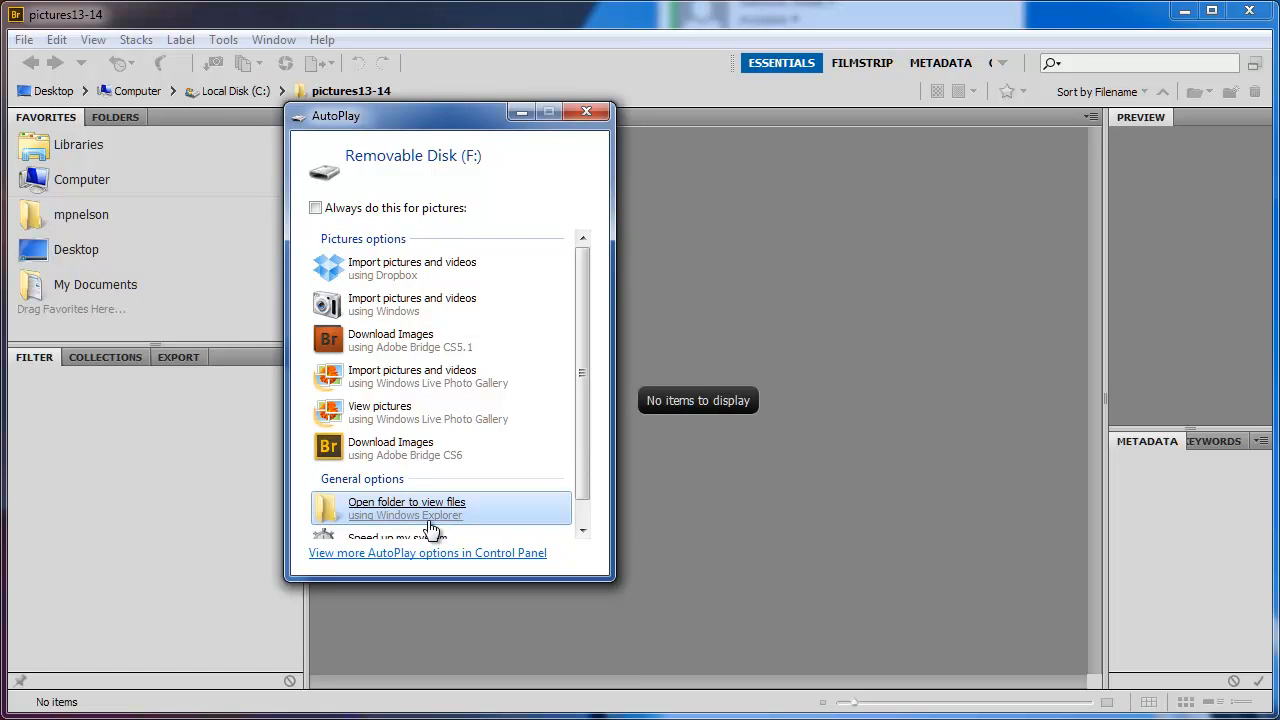
click(587, 113)
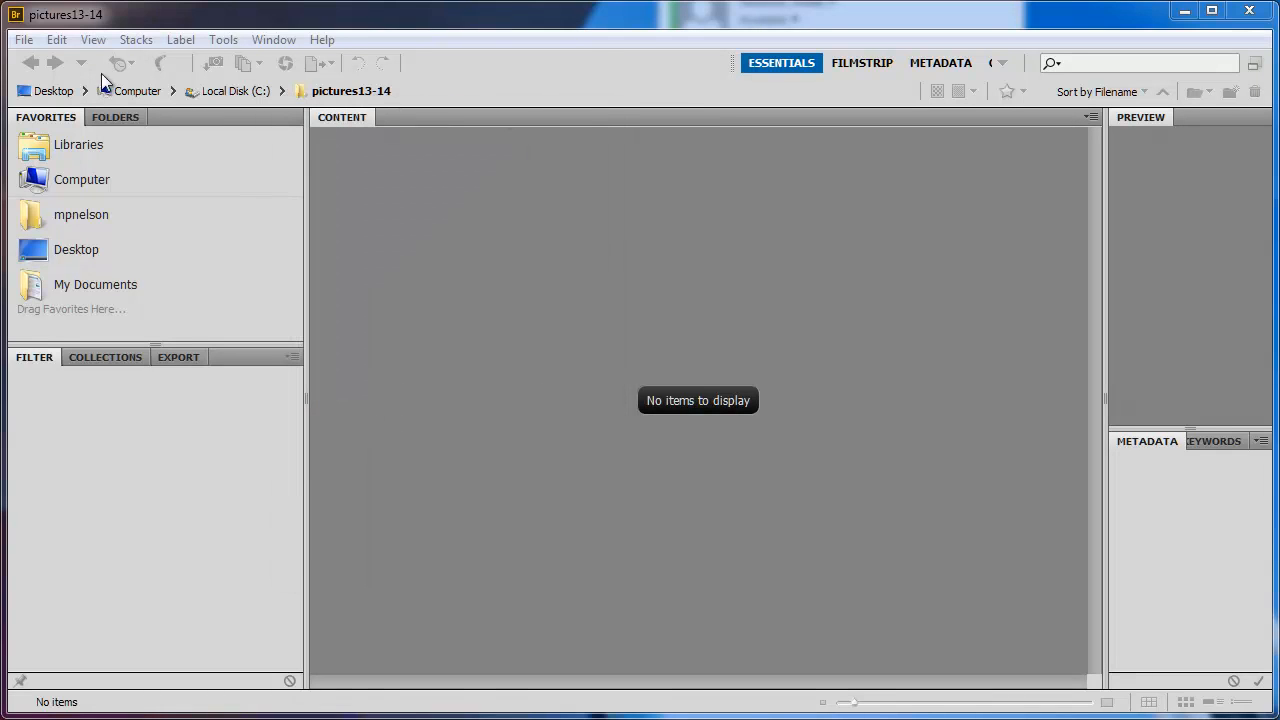
click(24, 40)
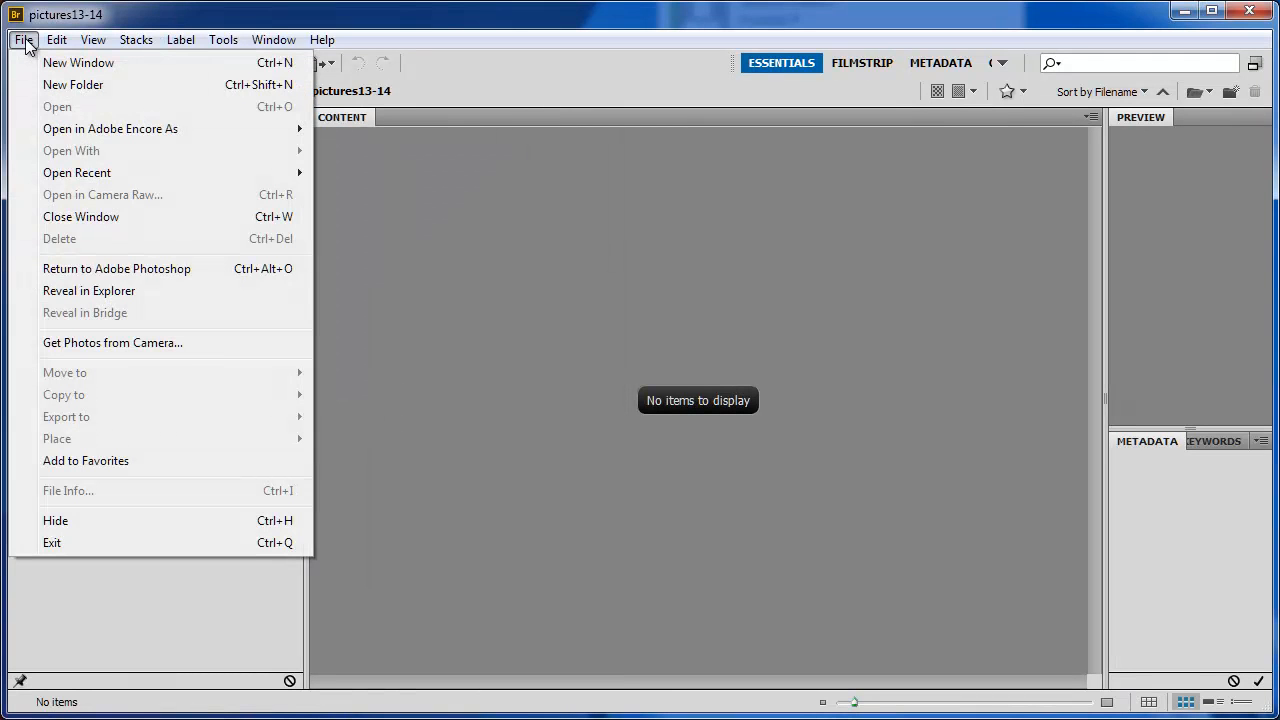
click(114, 343)
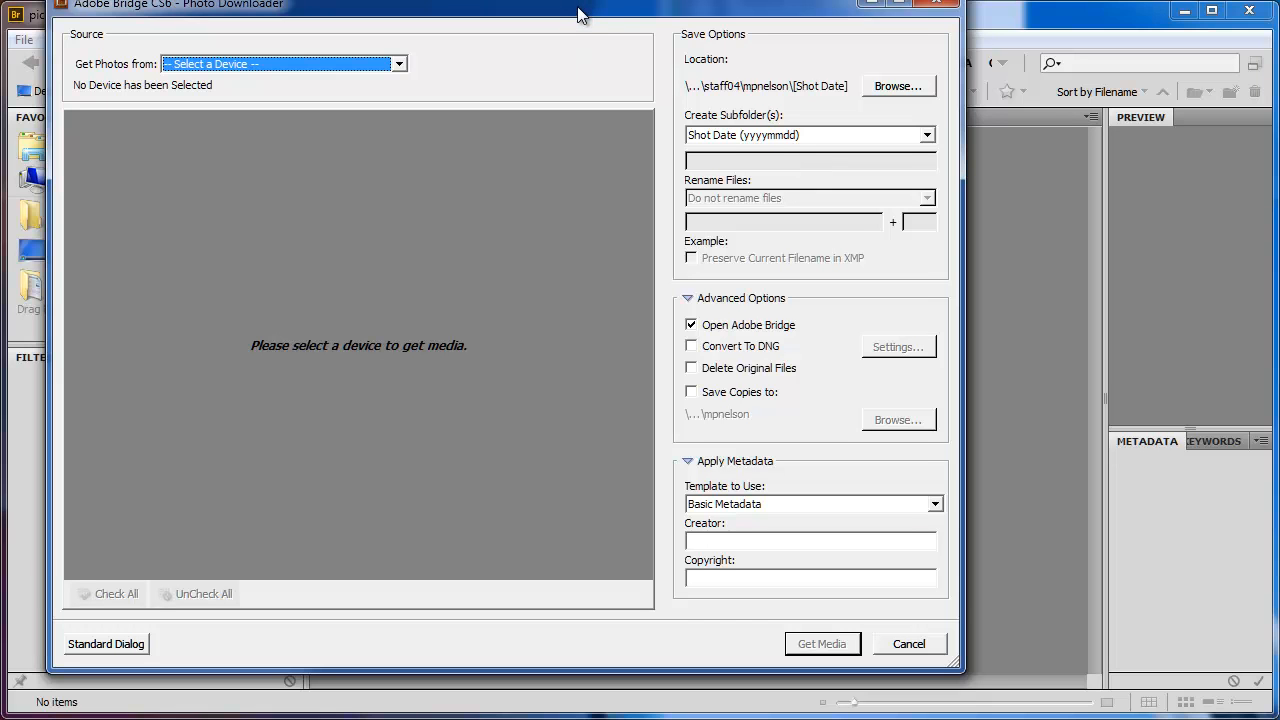
drag(580, 14, 583, 36)
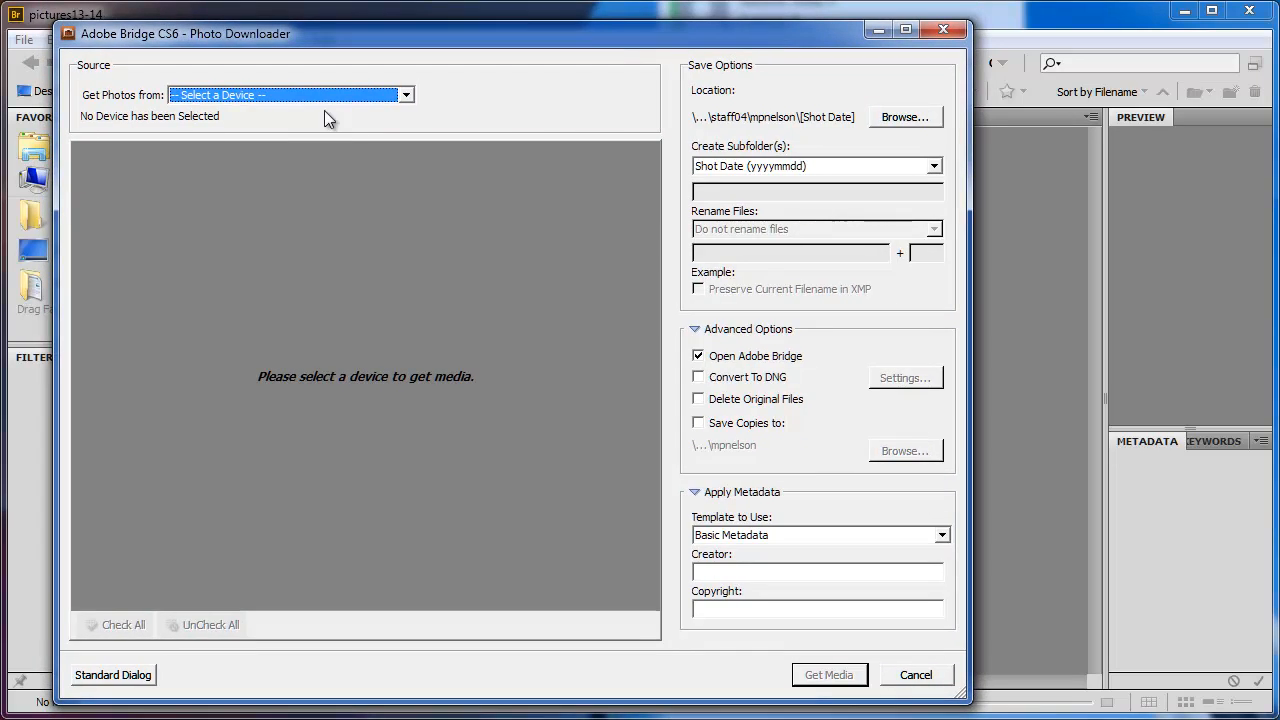
click(407, 95)
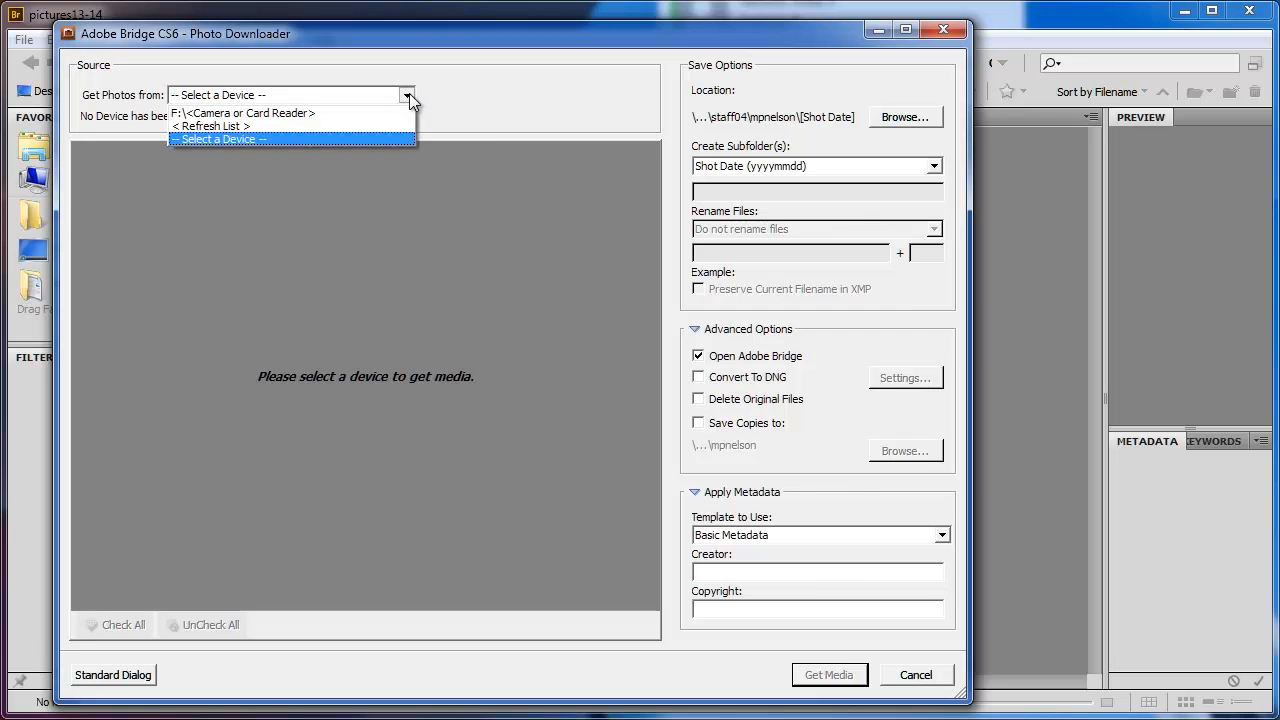
click(332, 112)
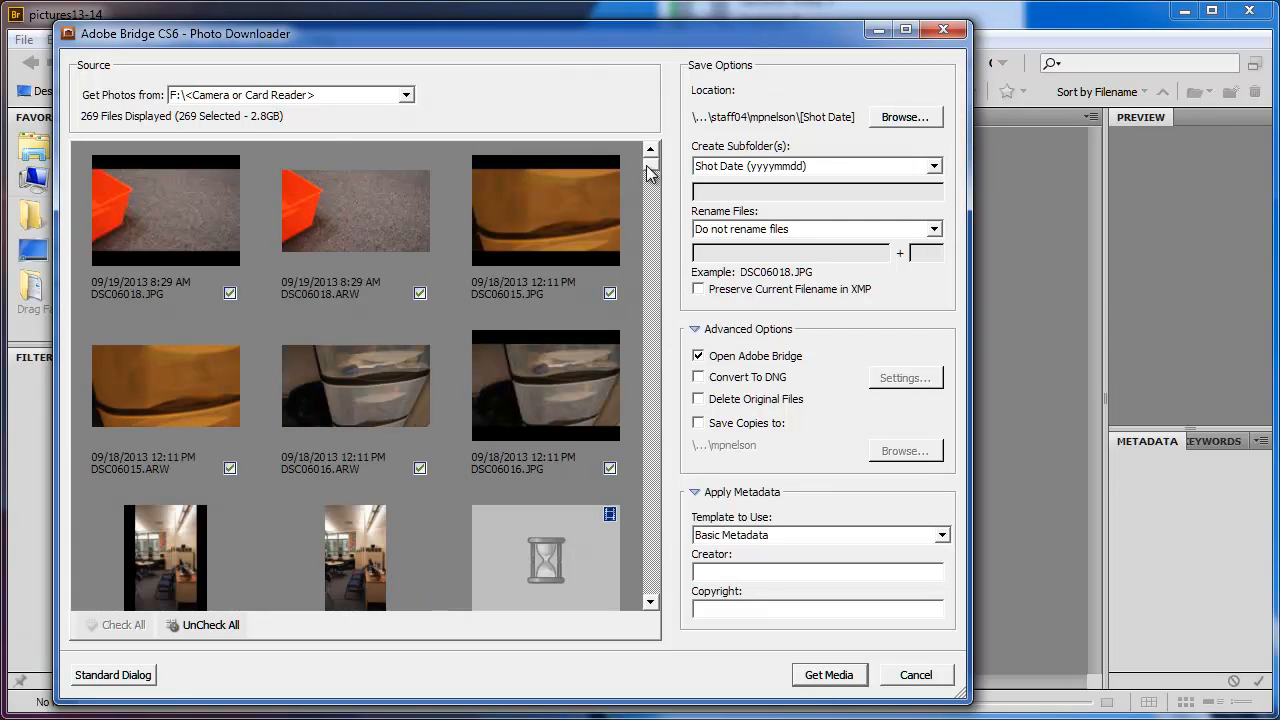
Uncheck all files, and check only the 09/17/2013 photos from DSC05969.ARW through DSC06014.JPG for import.
drag(651, 170, 655, 208)
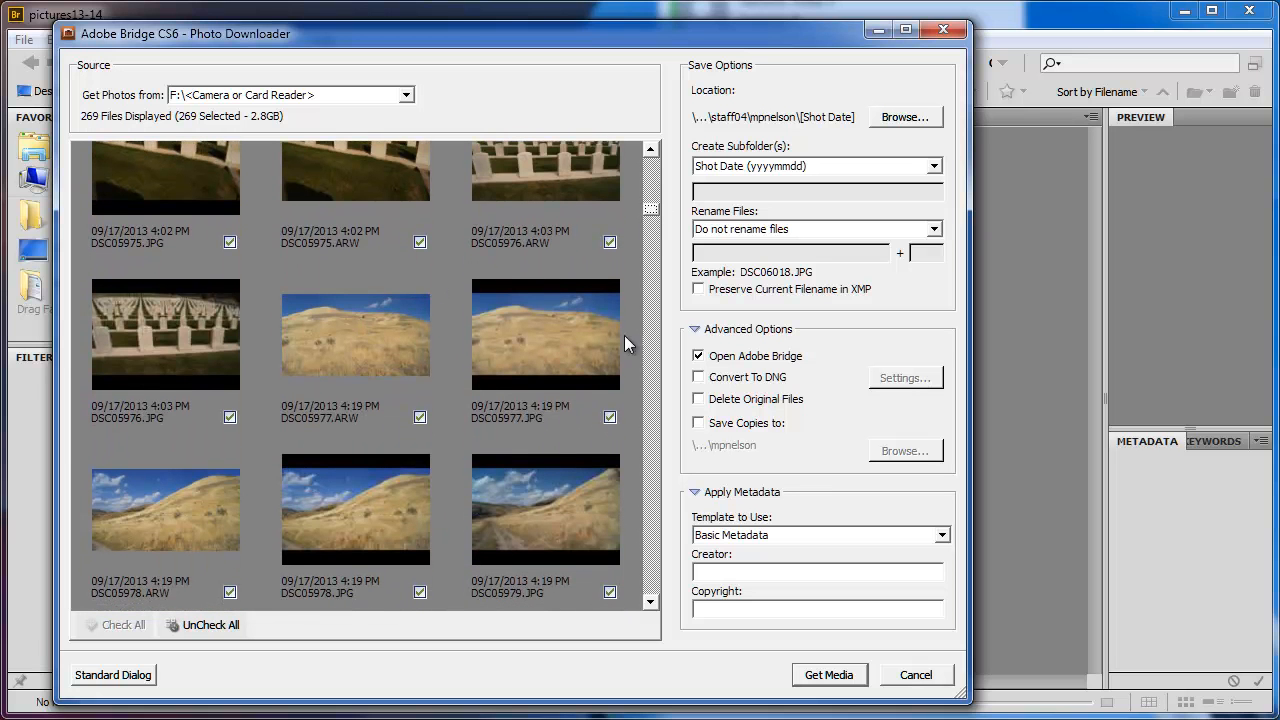
drag(634, 214, 654, 176)
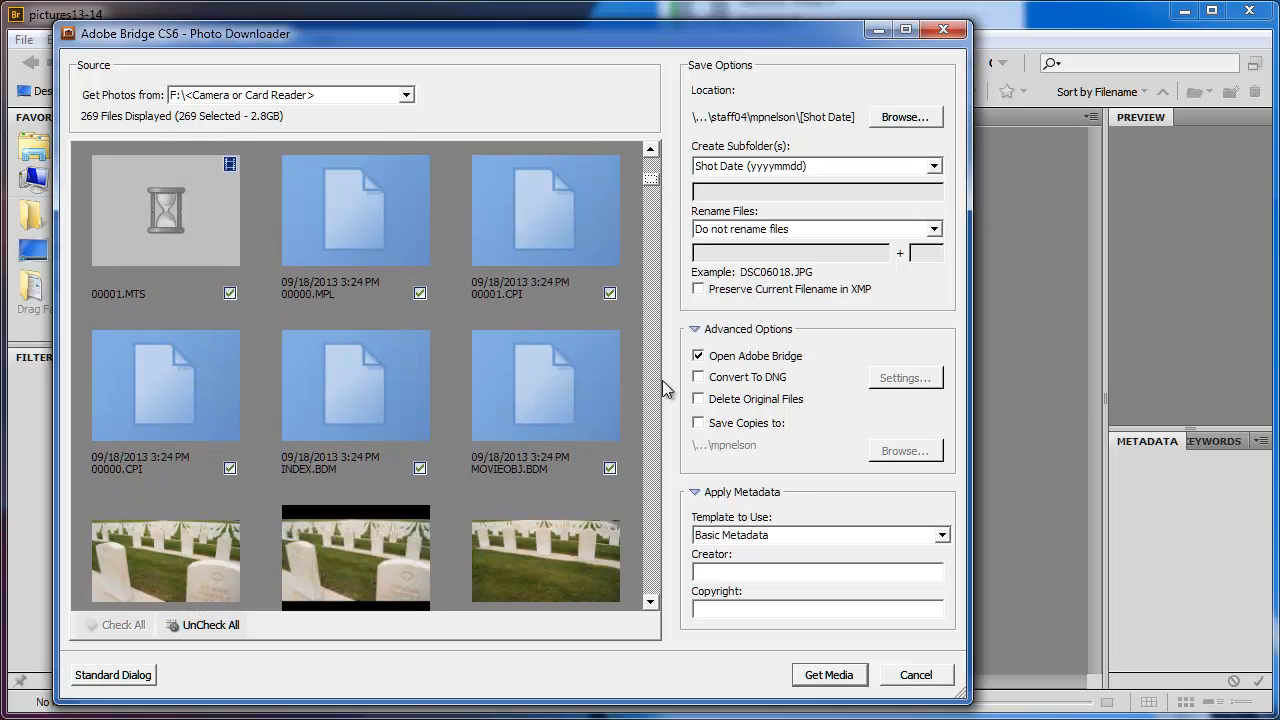
click(650, 601)
click(650, 601)
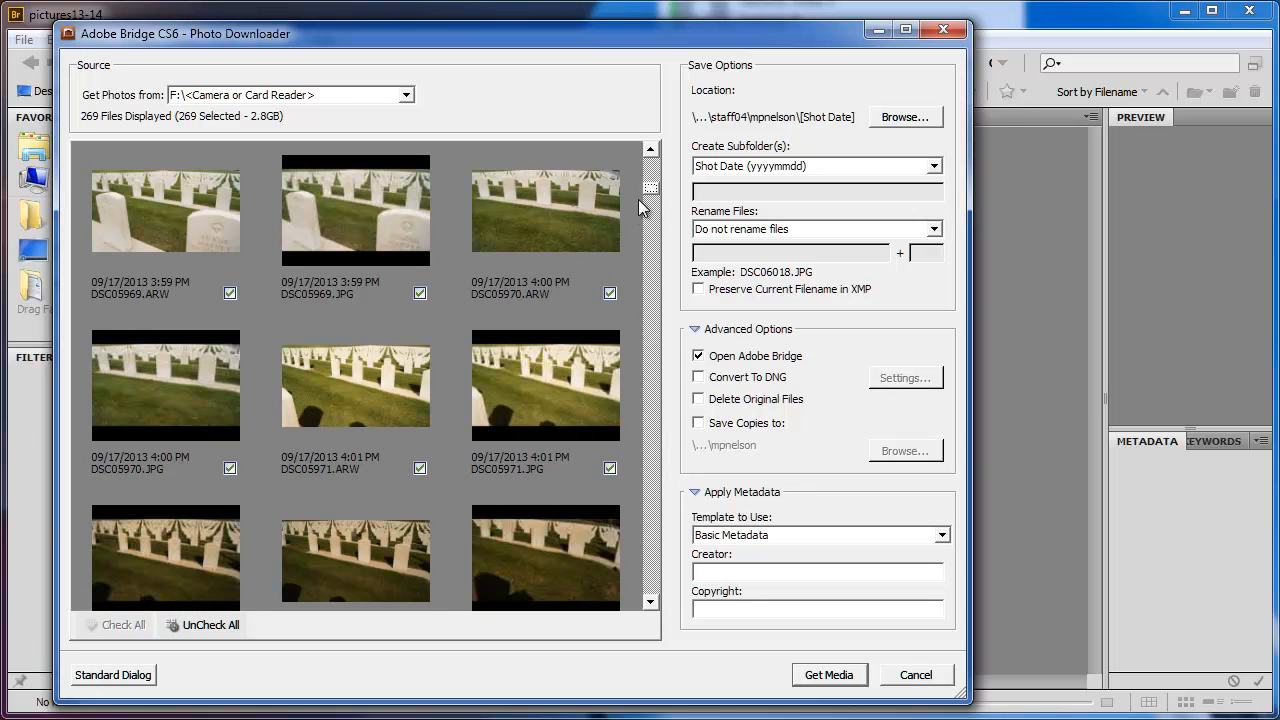
click(650, 148)
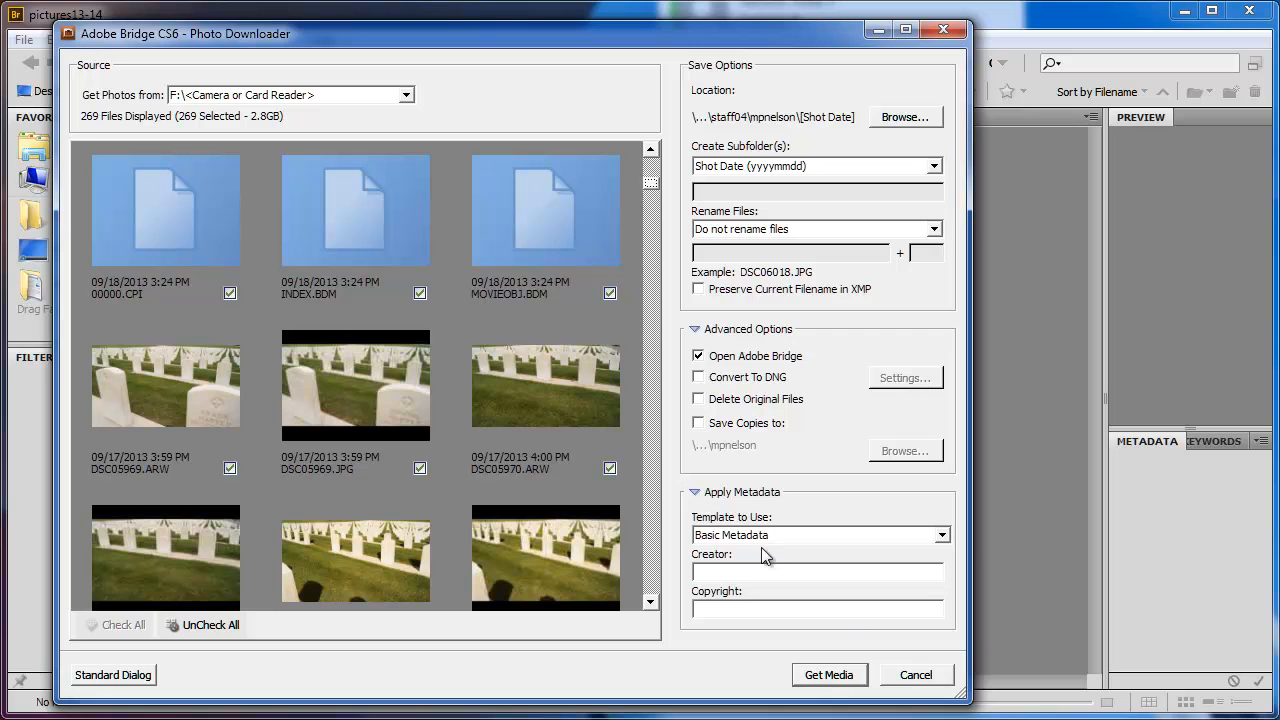
click(205, 622)
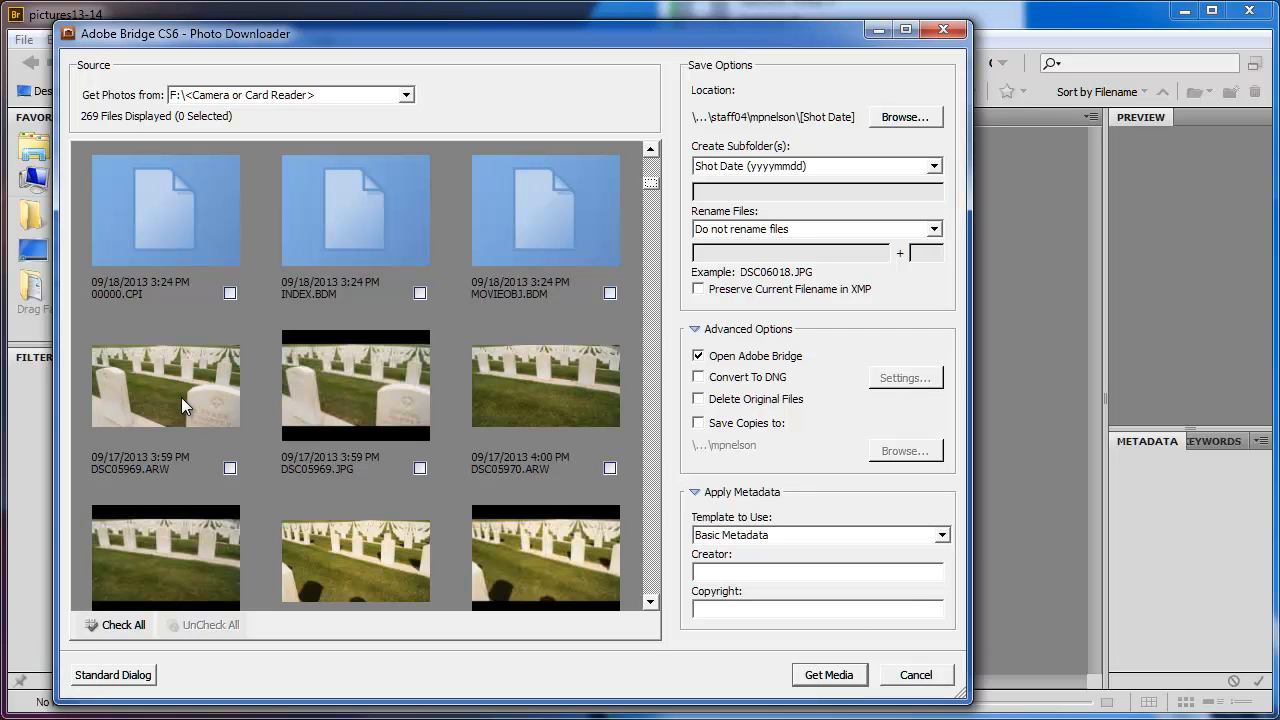
click(175, 380)
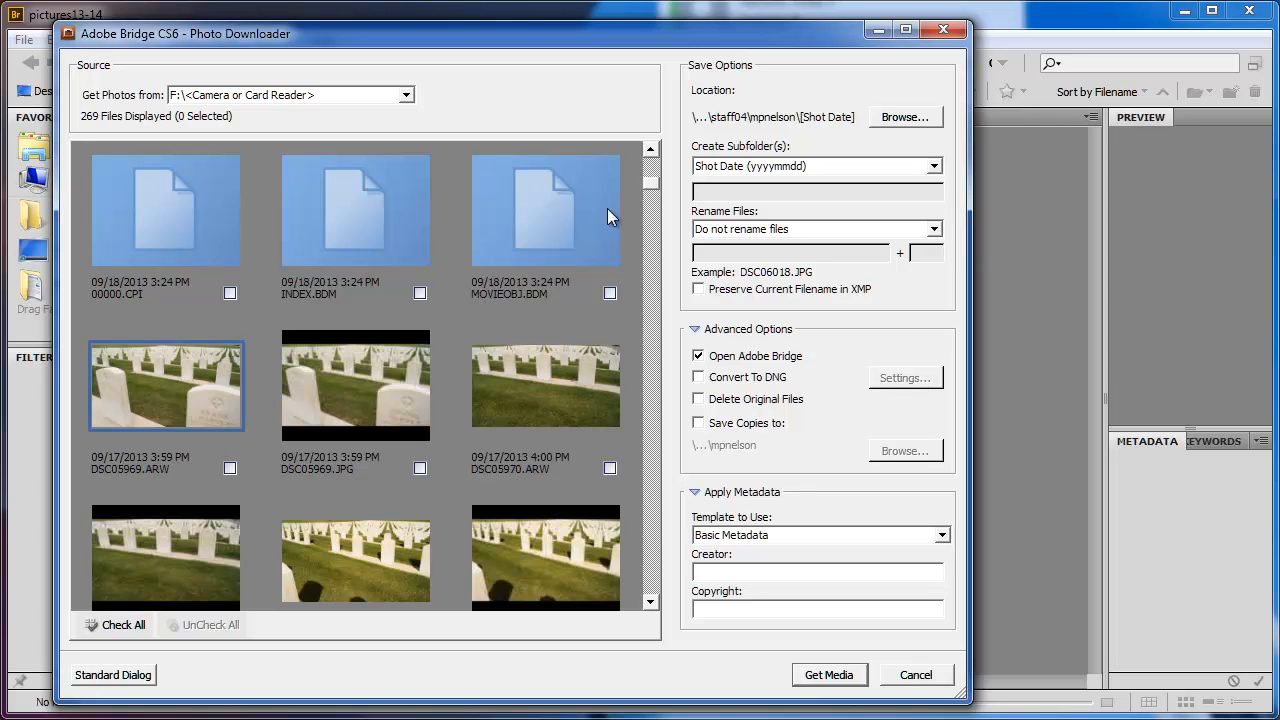
drag(651, 183, 660, 326)
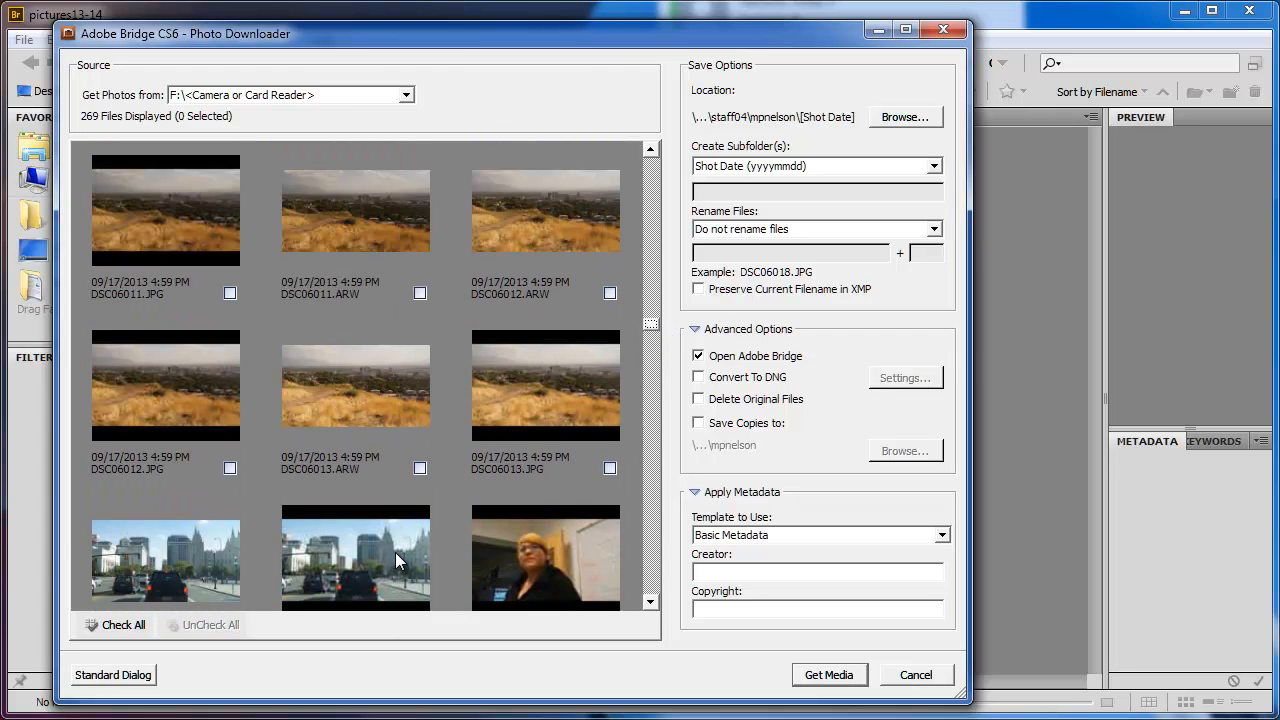
scroll(384, 553, down, 1)
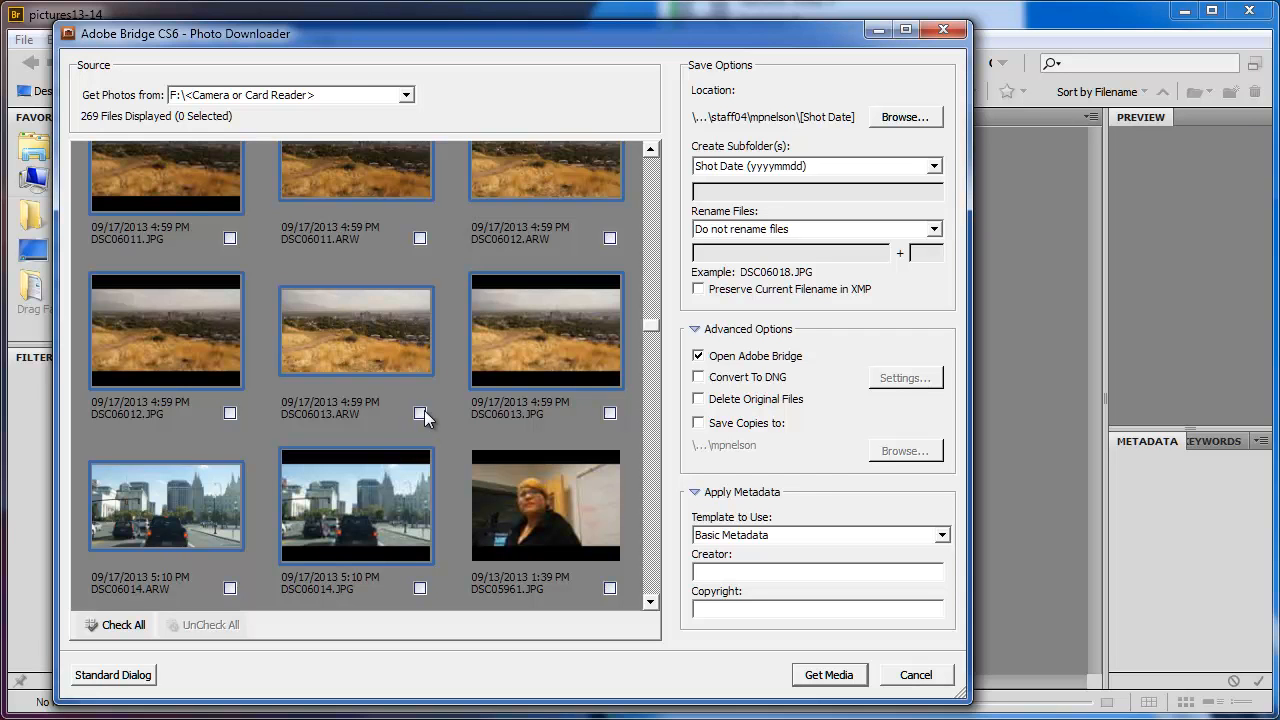
click(421, 587)
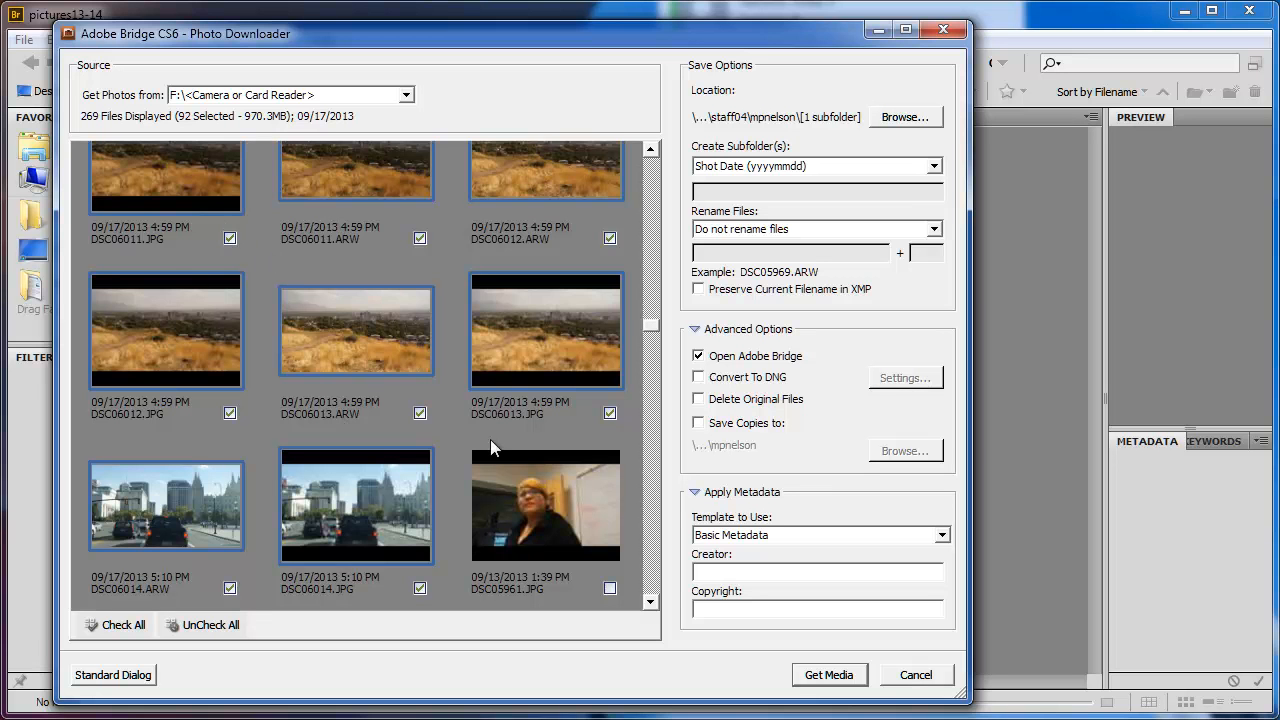
mouse_move(651, 326)
mouse_down()
mouse_move(653, 363)
mouse_move(652, 312)
mouse_up()
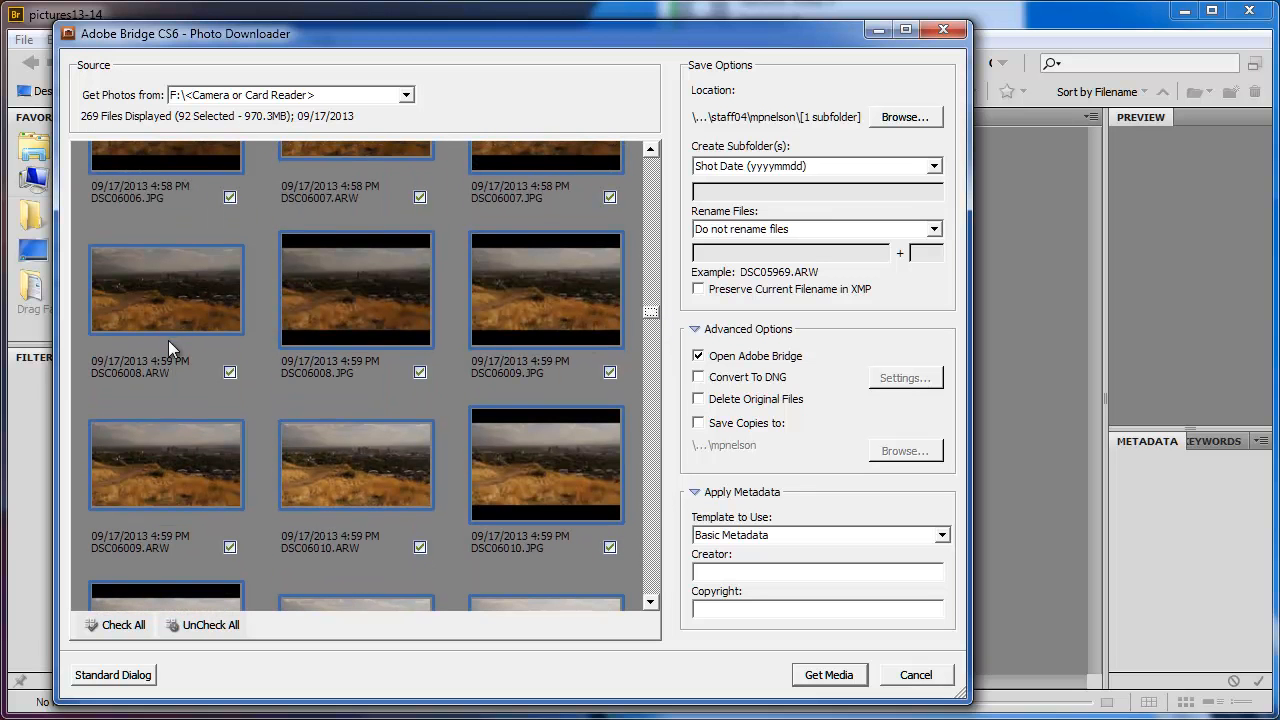
Browse for the save location and go to the pictures13-14 folder on Local Disk (C:).
click(906, 118)
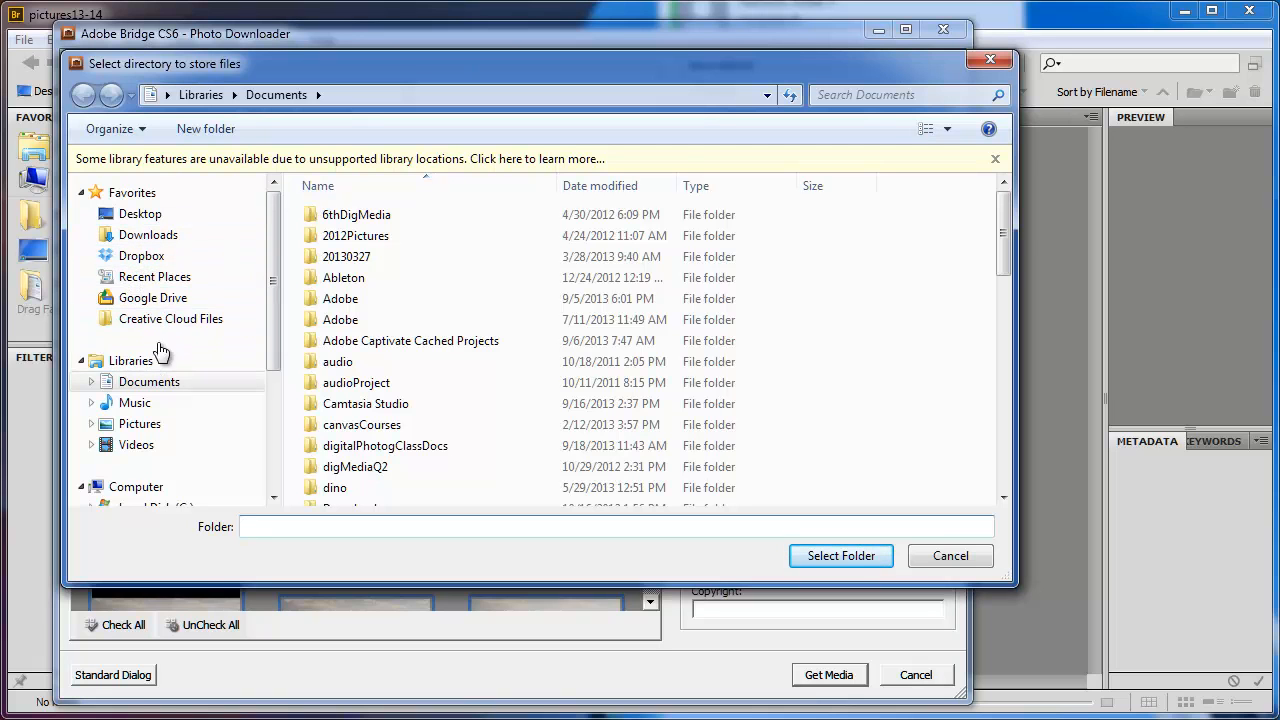
drag(272, 296, 272, 326)
click(140, 456)
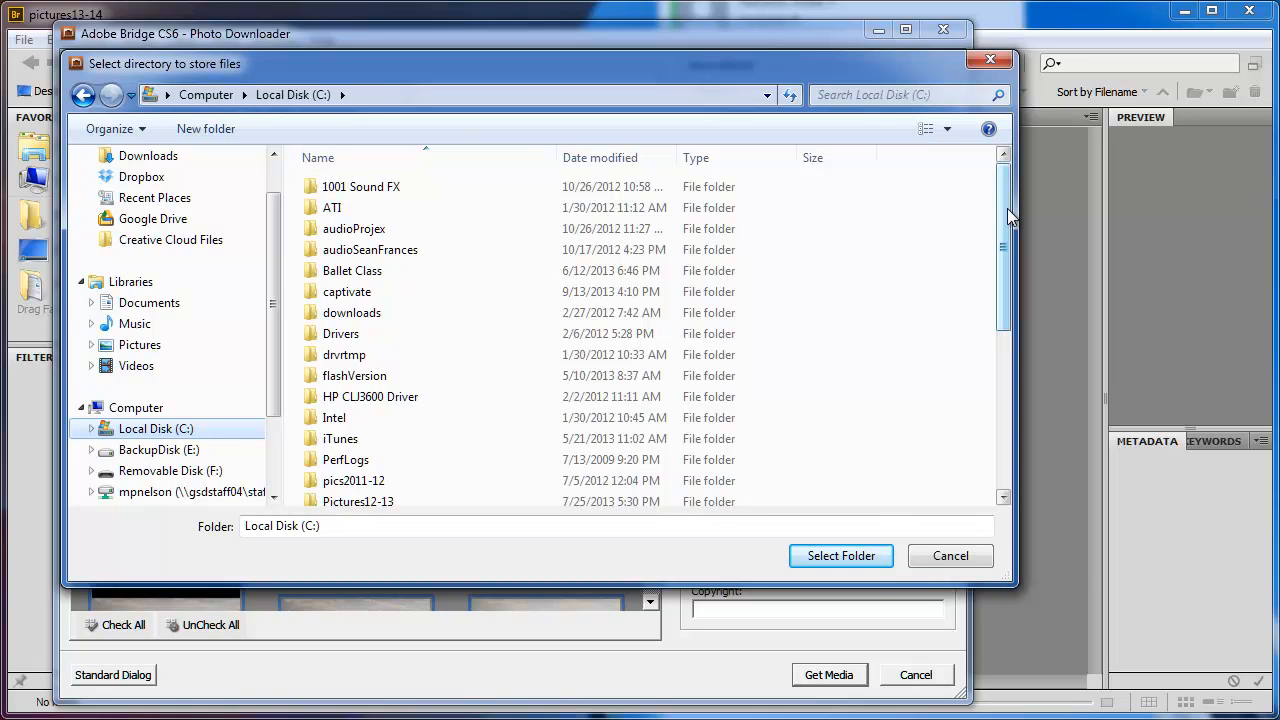
drag(1007, 208, 1006, 245)
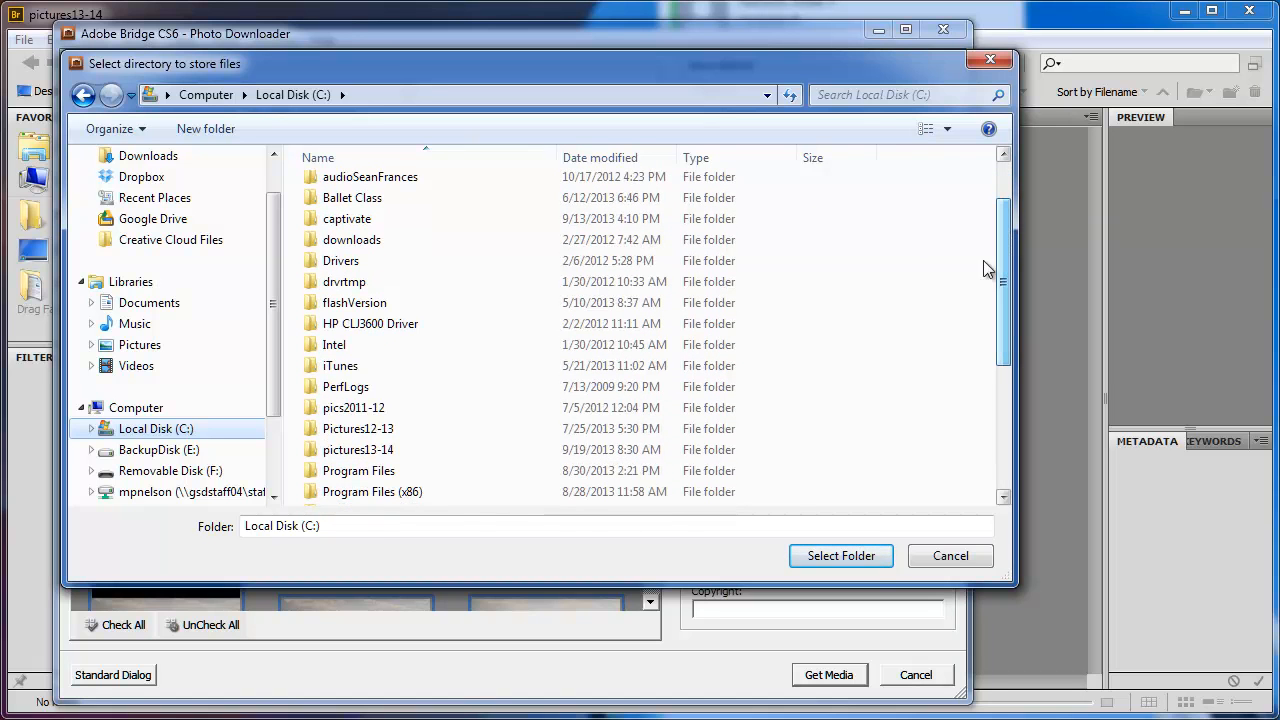
double_click(312, 450)
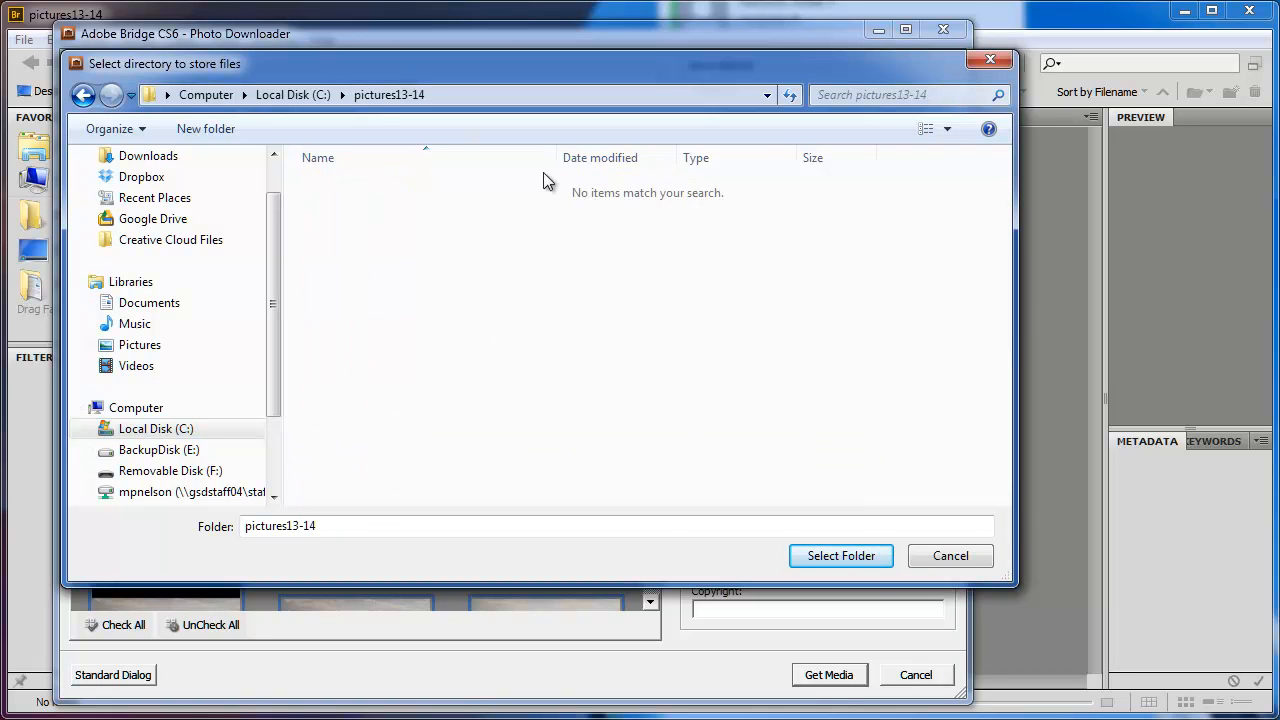
Create a folder named saltLake9-17-13 inside pictures13-14 and choose it as the save location.
click(203, 130)
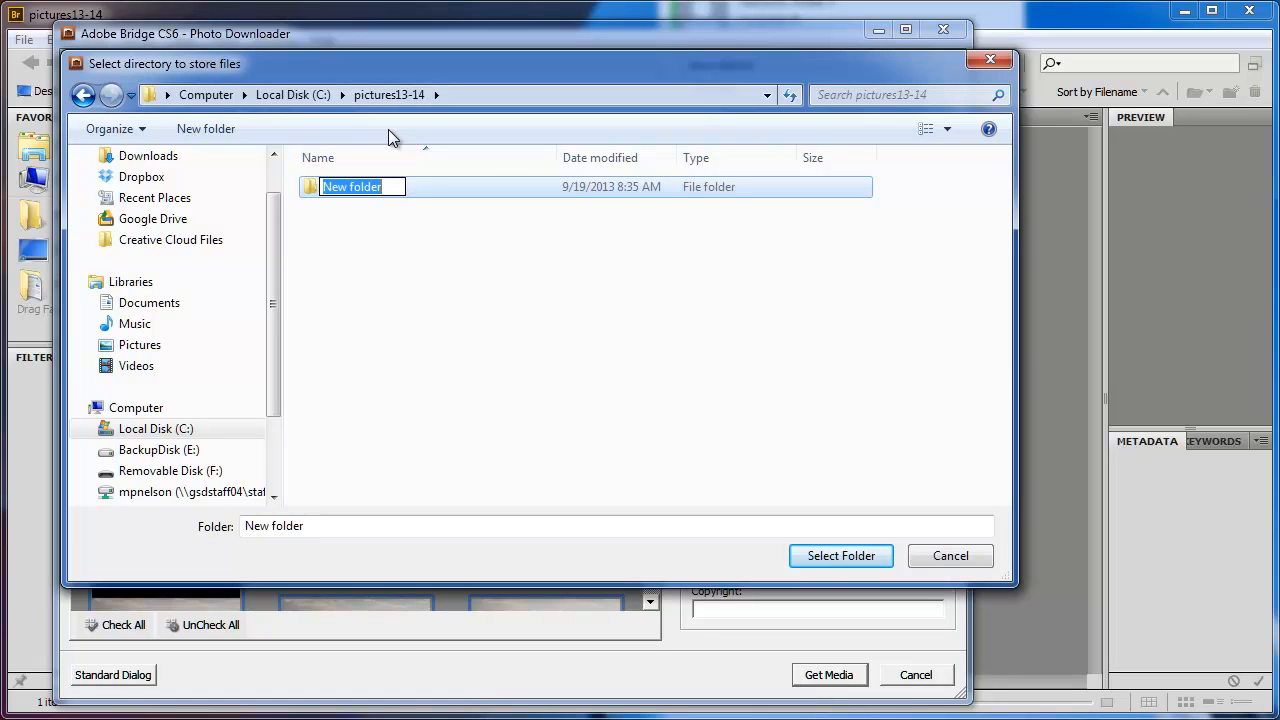
text(dow)
key(BackSpace)
key(BackSpace)
key(BackSpace)
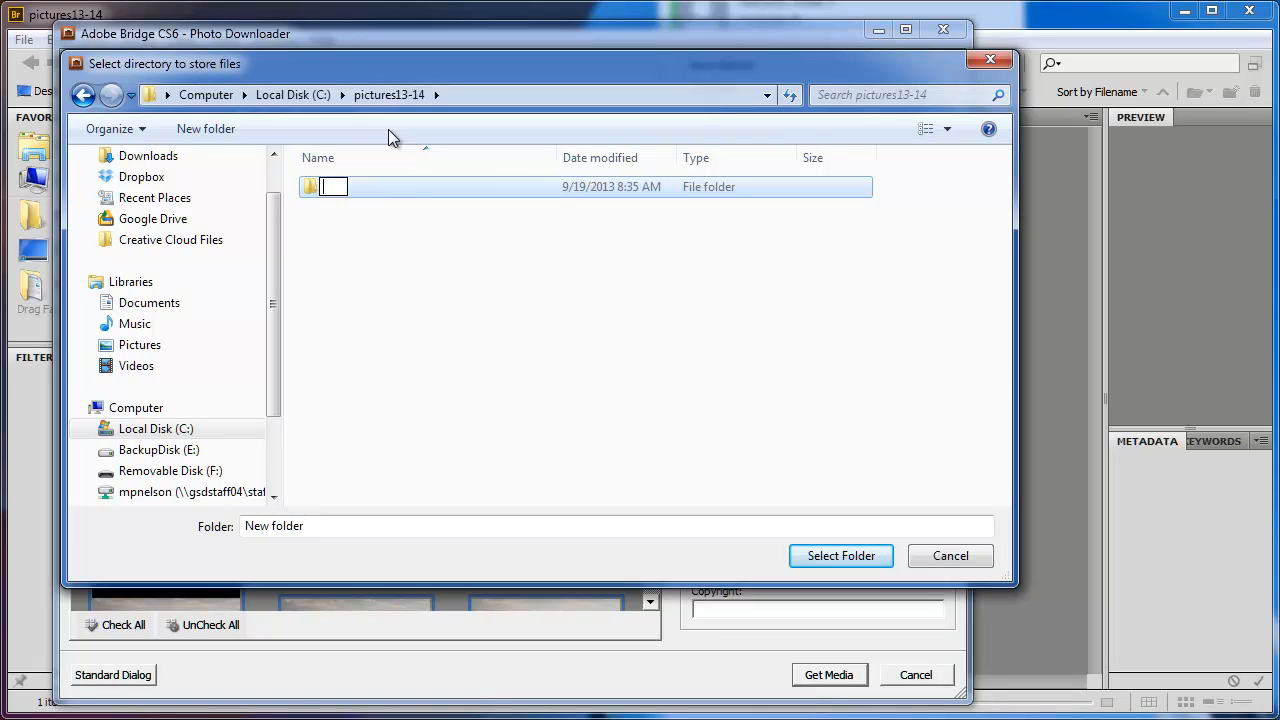
text(saltLake)
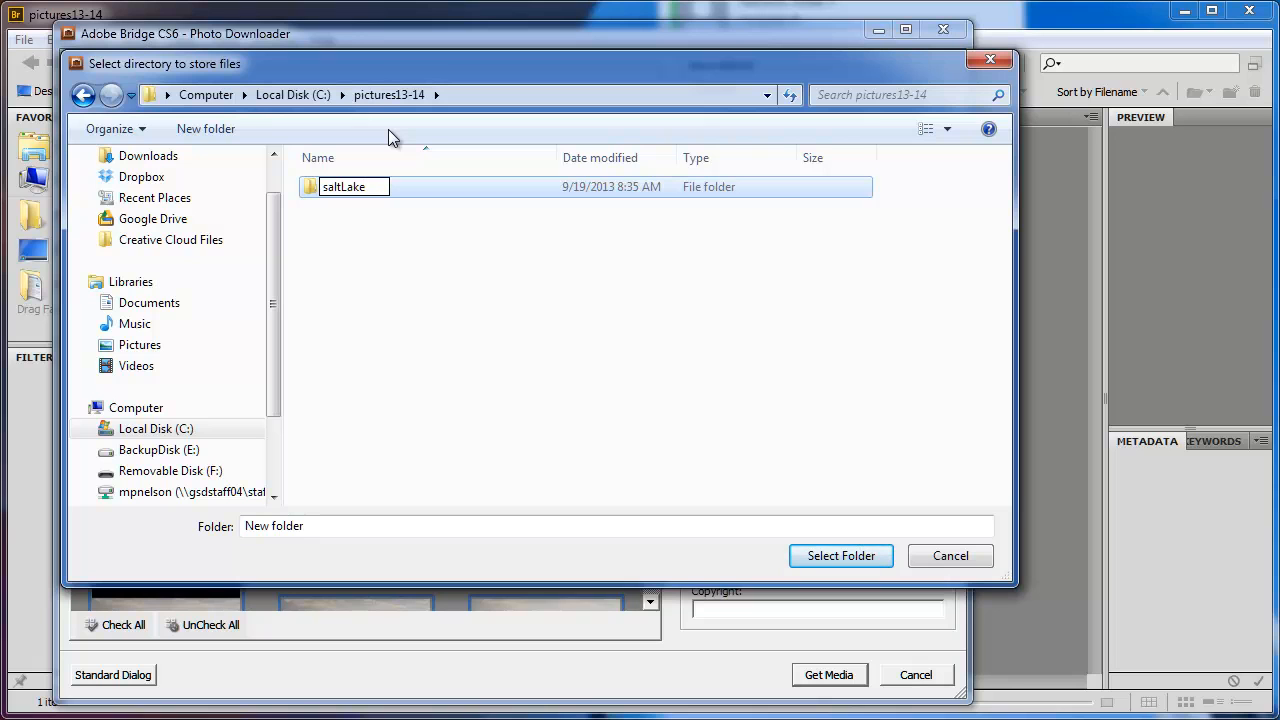
text(9-17-13)
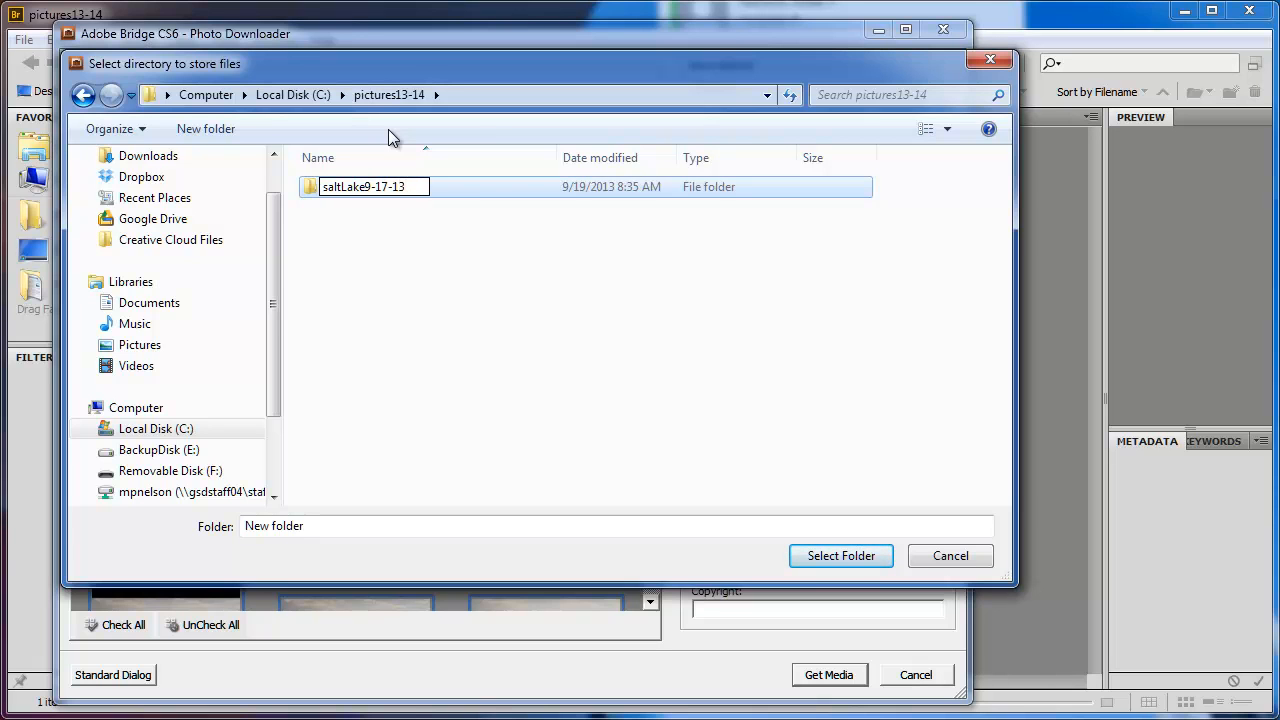
click(866, 558)
click(868, 557)
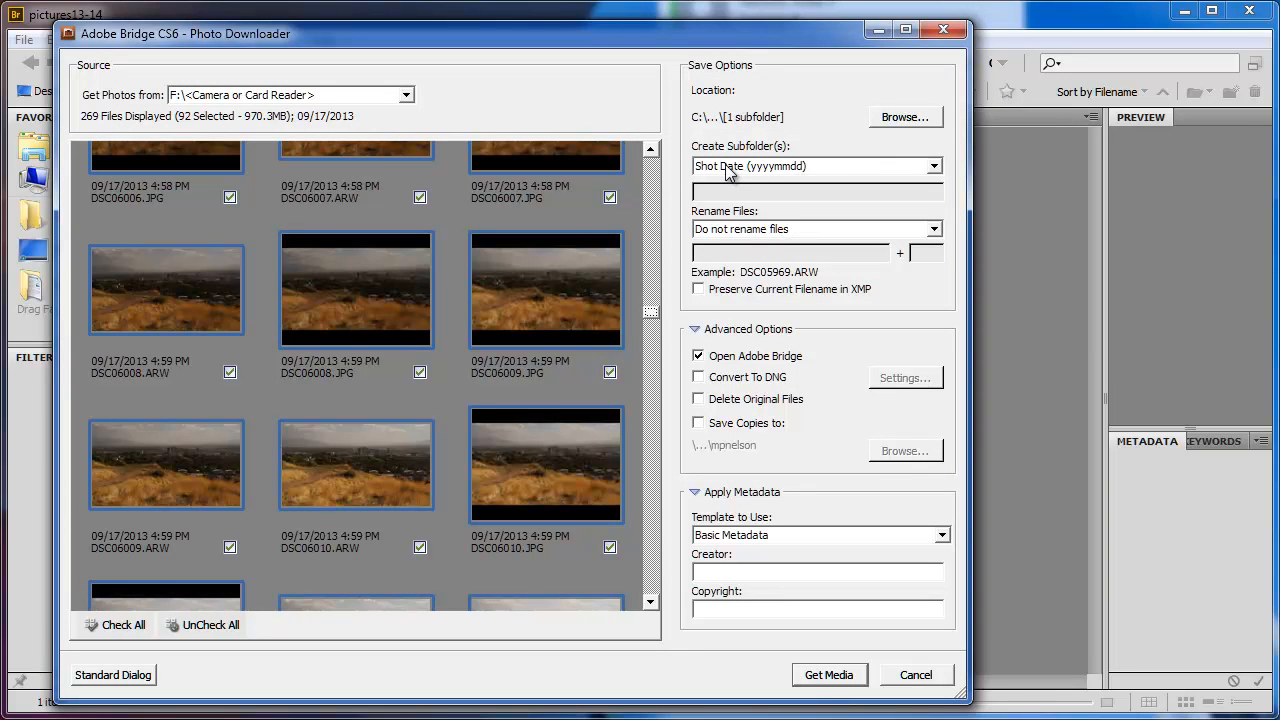
Import the checked photos with subfolder creation set to None and Delete Original Files enabled, approving their deletion from the card.
click(930, 167)
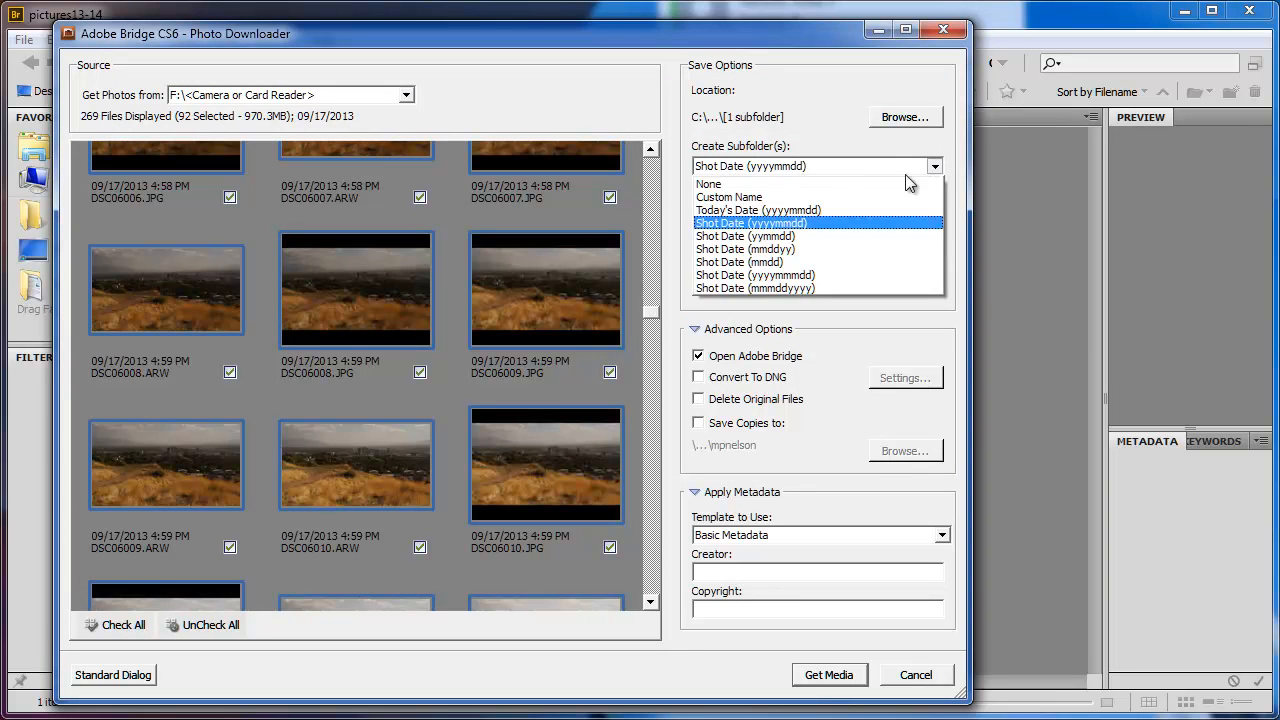
click(830, 187)
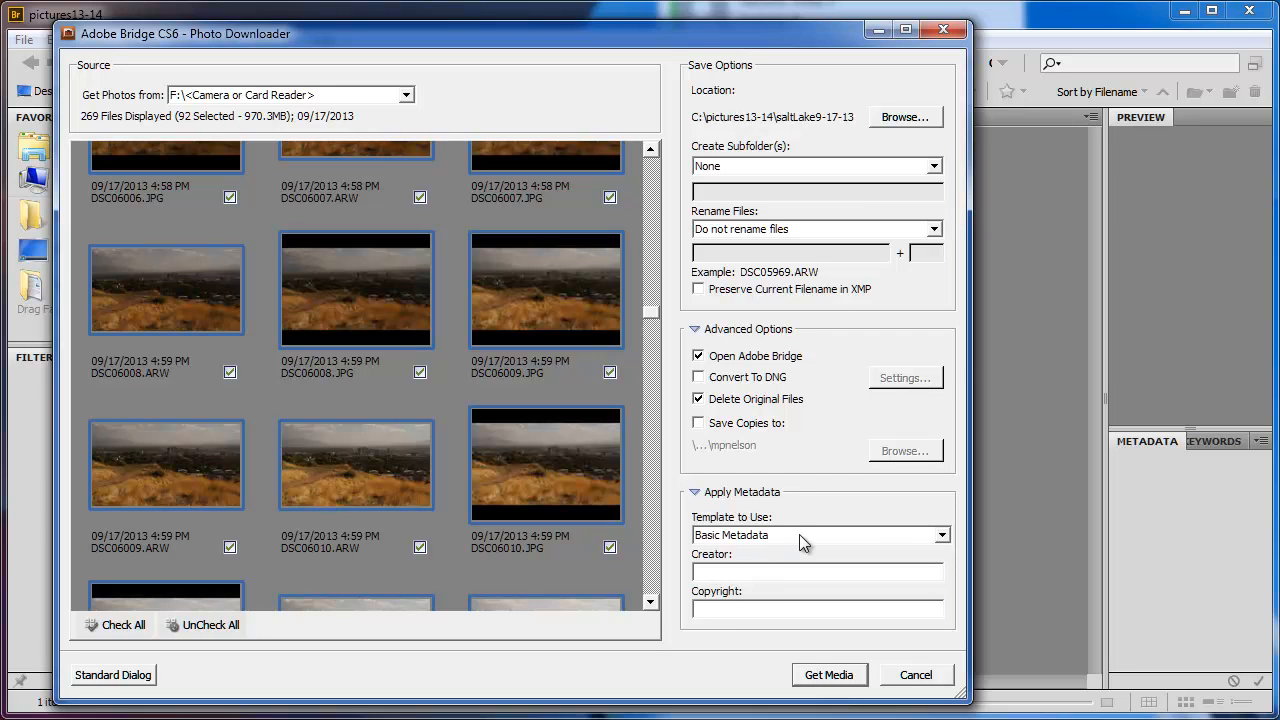
click(846, 677)
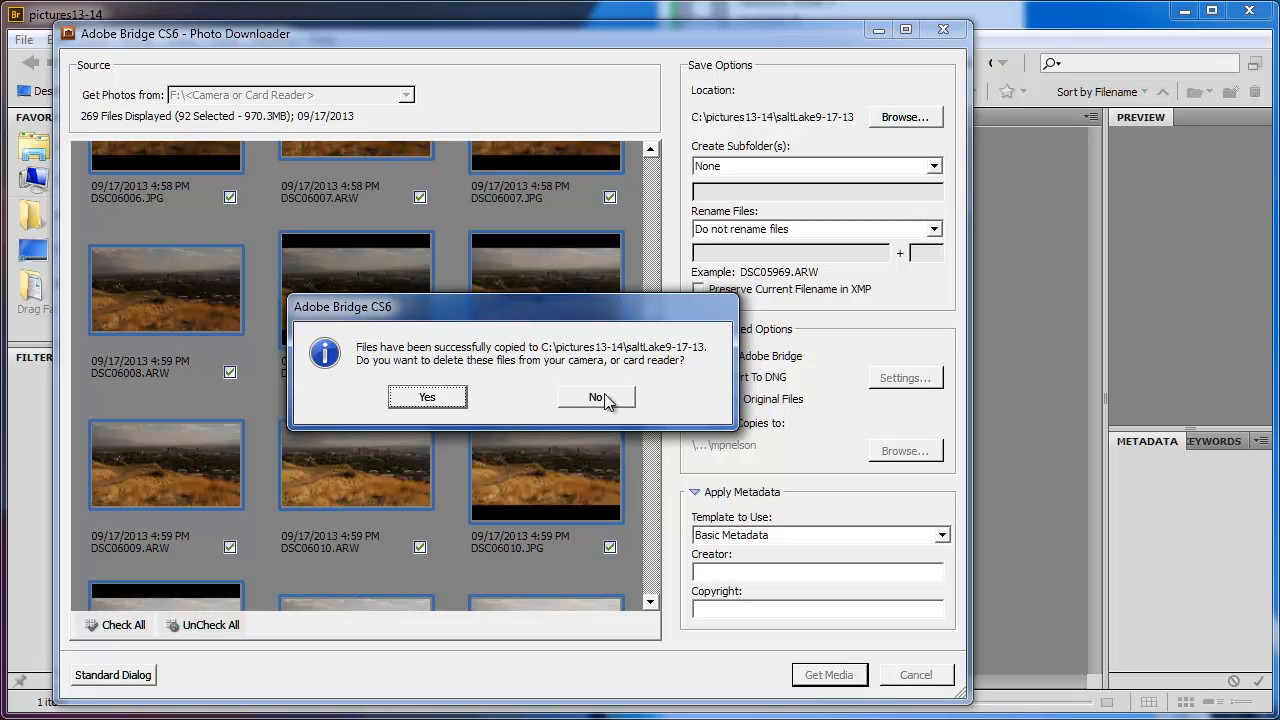
click(436, 400)
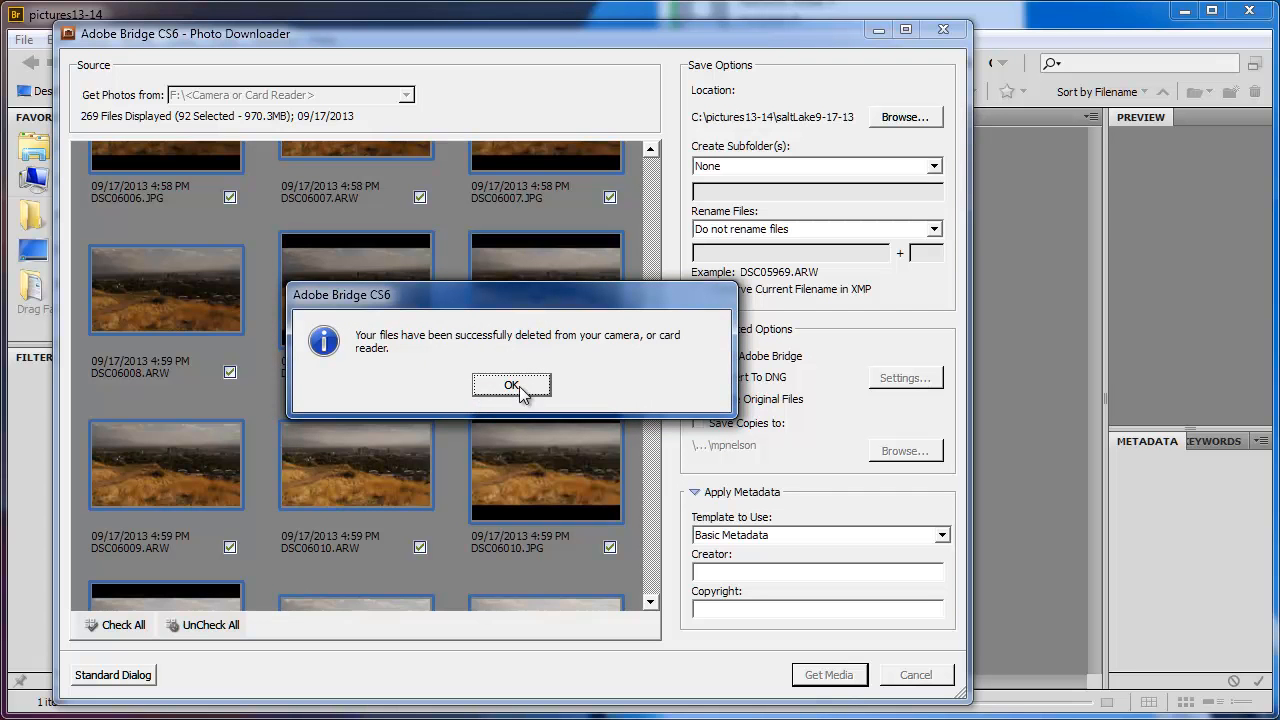
click(519, 388)
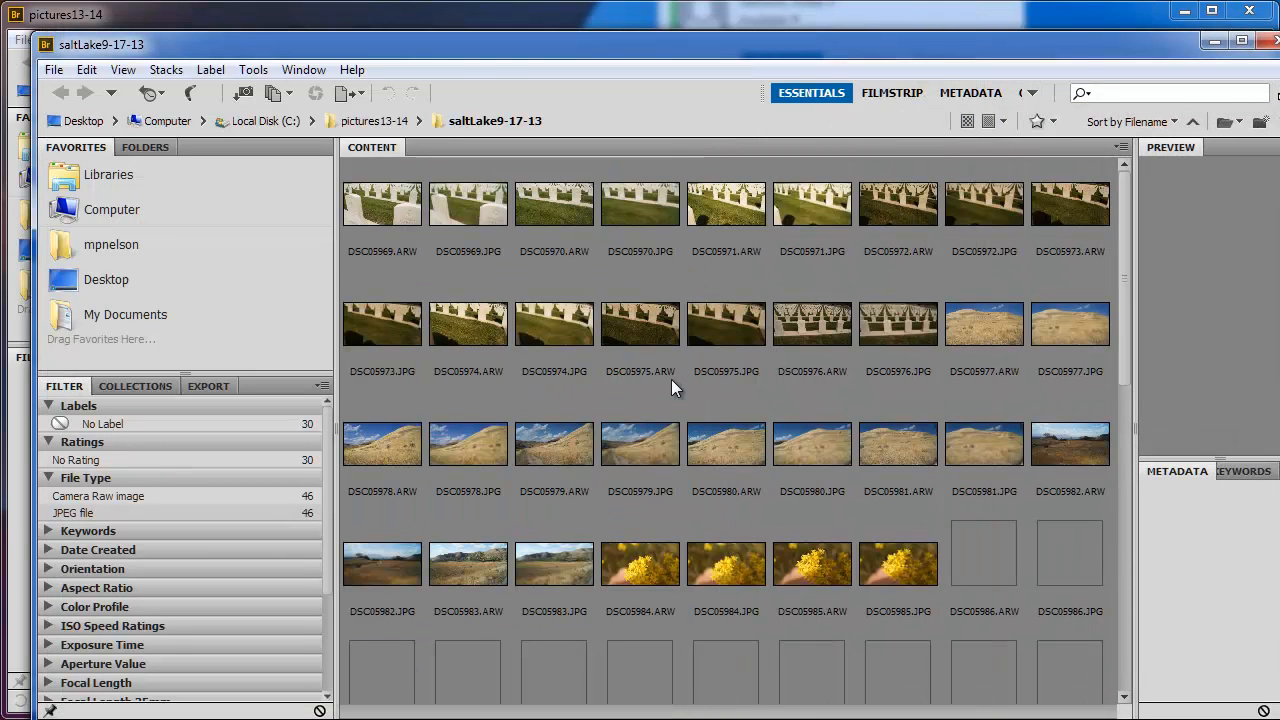
Maximize the saltLake9-17-13 window and preview the imported photo DSC05969.ARW.
double_click(448, 45)
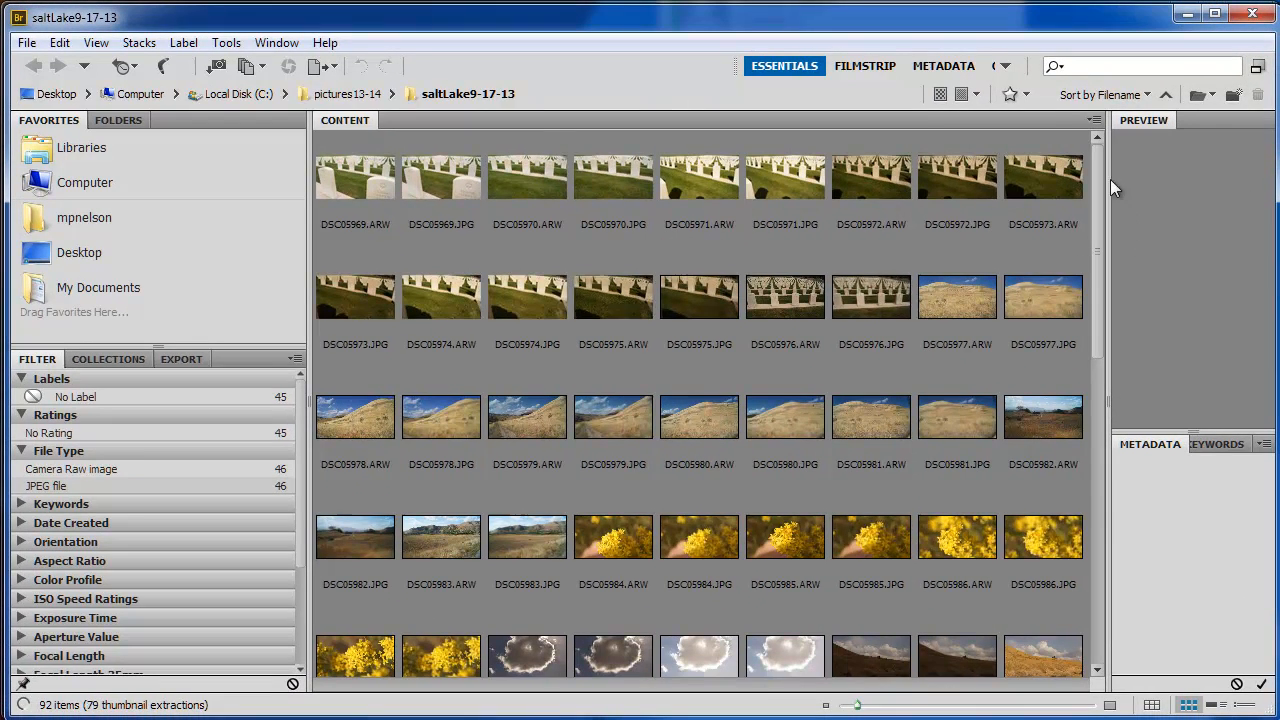
drag(1100, 166, 1079, 151)
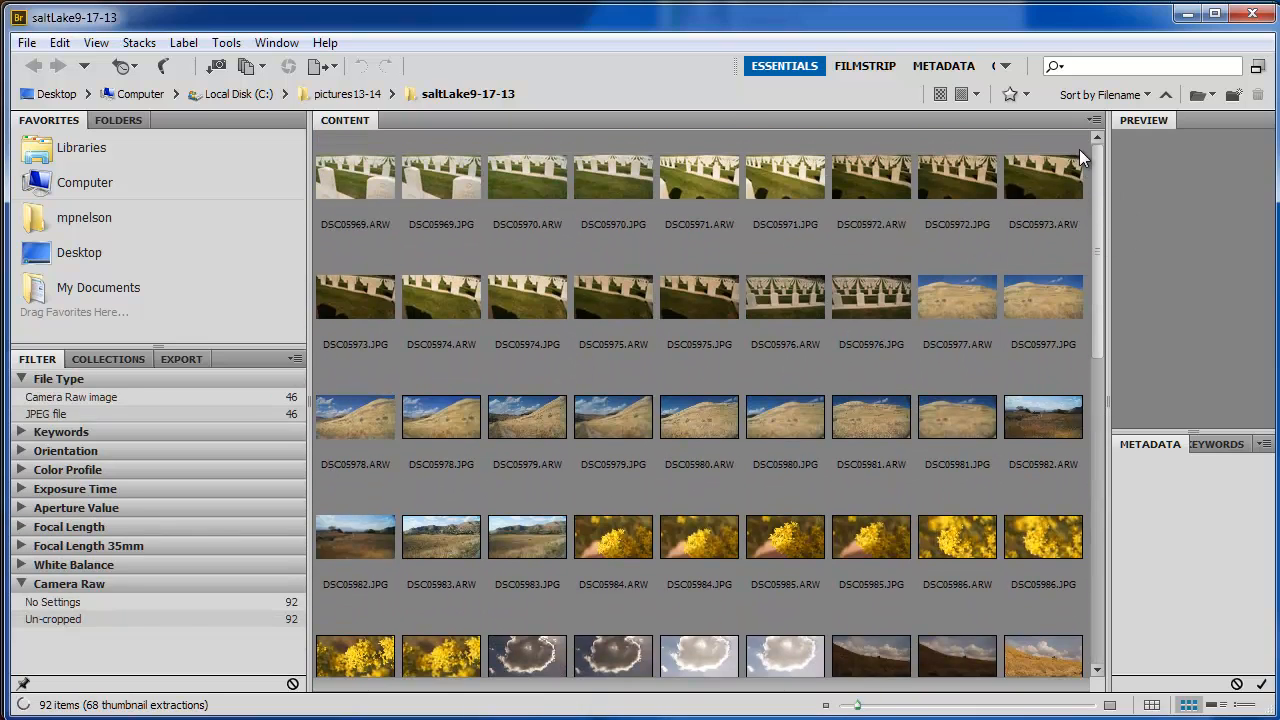
click(368, 188)
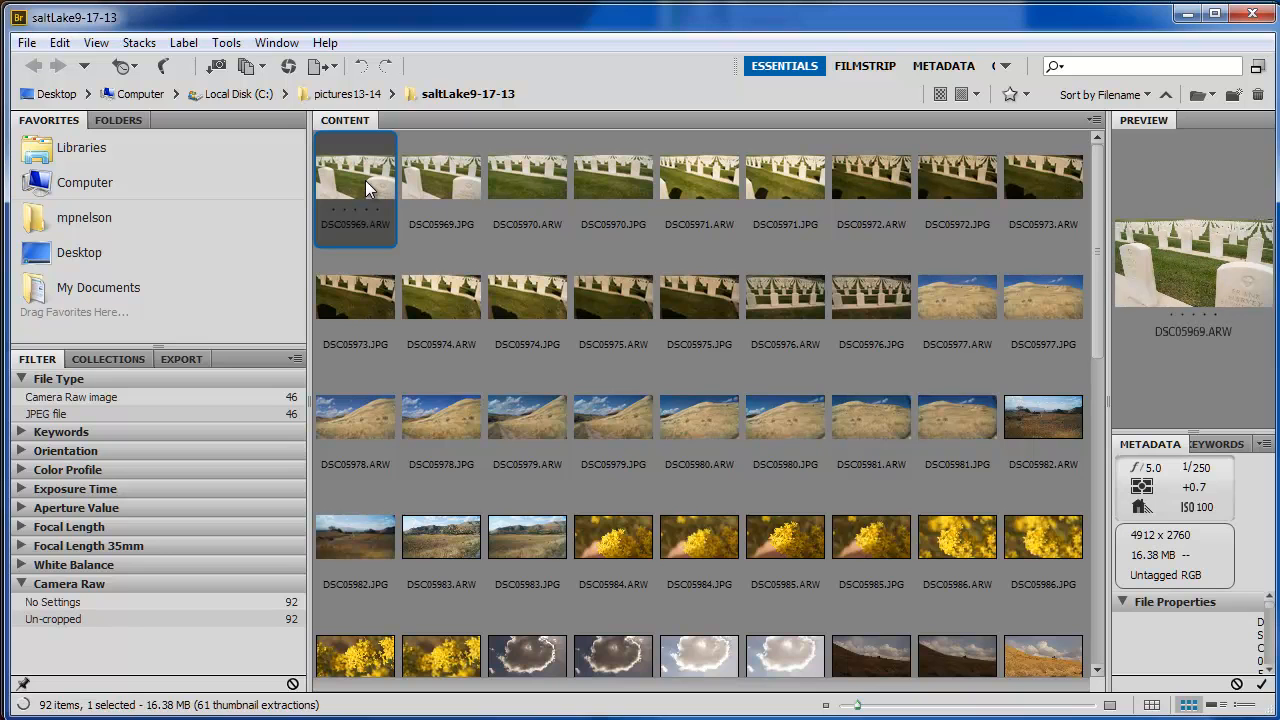